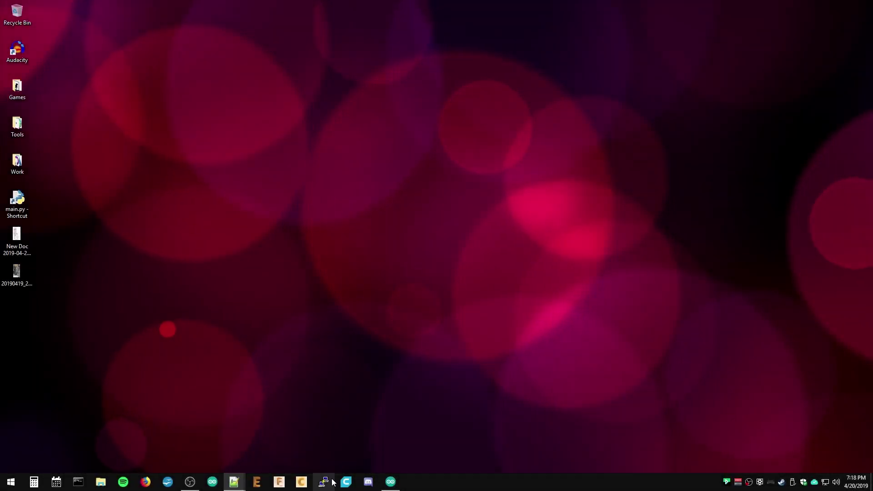
Step: Launch PuTTY and connect to the OctoPi at 192.168.1.45 using the saved 'Octopi Tevo Tarantula' session
left_click(333, 482)
left_click(454, 284)
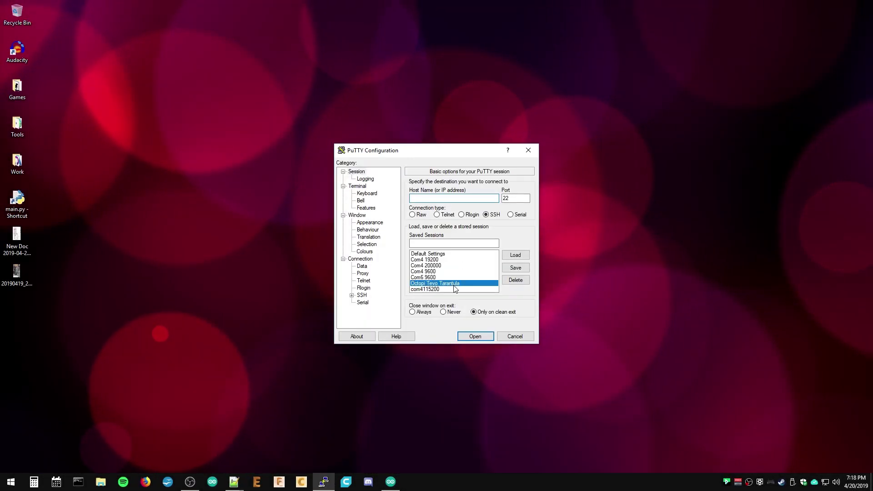
left_click(515, 255)
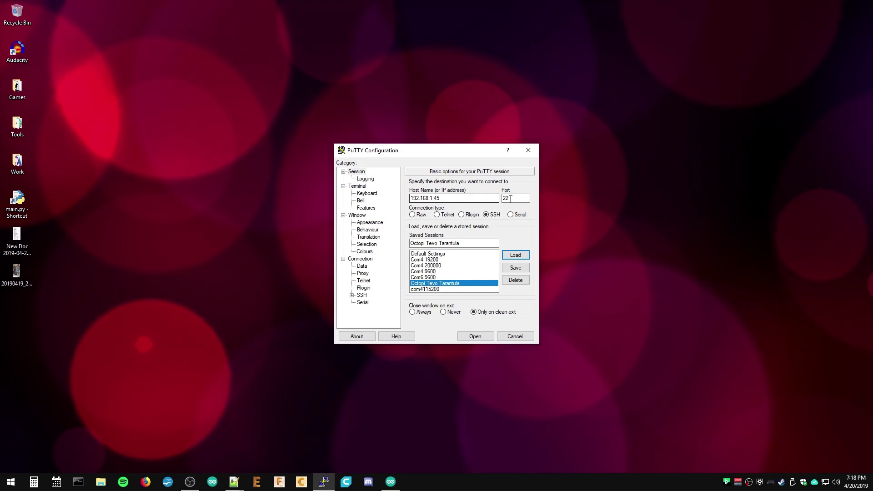
left_click(485, 336)
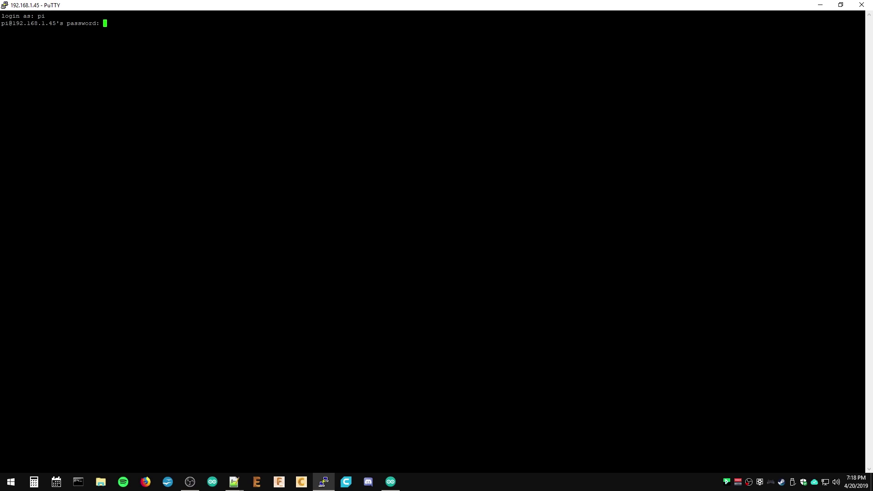
Step: Log in and open /boot/config.txt in nano with sudo
key("Return")
type("sudo ")
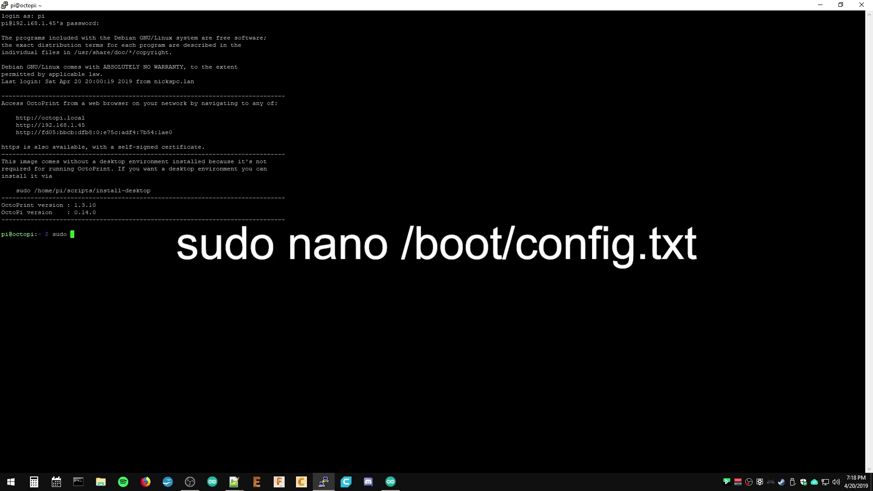
type("nano /boot/config.txt")
key("Return")
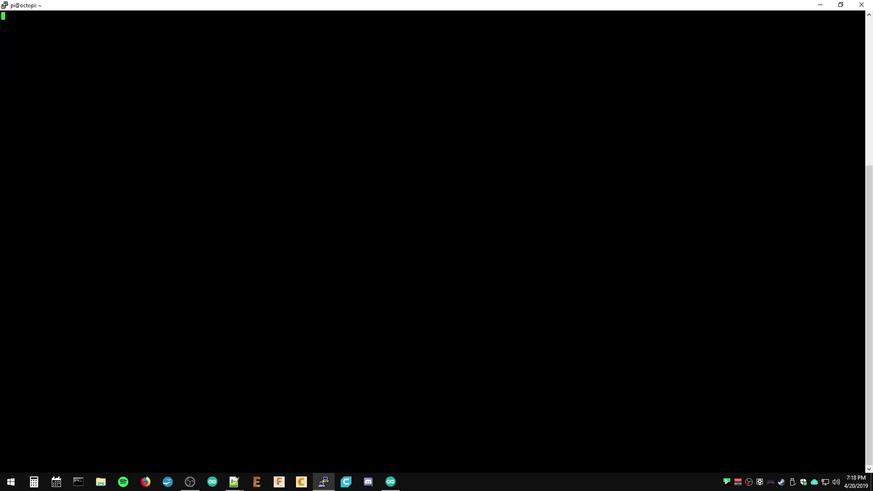
key("Down")
key("Down")
key("Down")
key("Down")
key("Down")
key("Down")
key("Down")
key("Down")
key("Down")
key("Down")
key("Down")
key("Down")
key("Down")
key("Down")
key("Down")
key("Down")
key("Down")
key("Down")
key("Down")
key("Down")
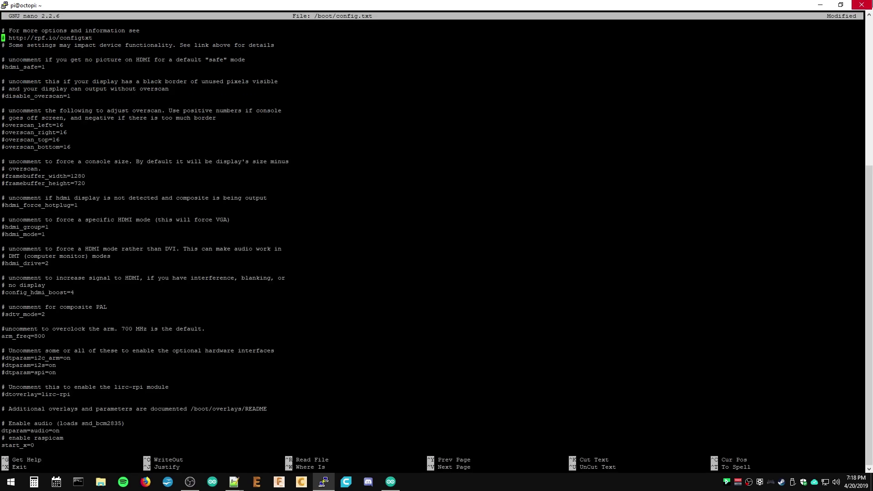
Step: Append enable_uart=1 and dtoverlay=pi3-disable-bt to the end of config.txt and save it
key("Down")
key("Down")
key("Down")
key("Down")
key("Down")
key("Down")
key("Down")
key("Down")
key("Down")
key("Down")
key("Down")
key("Down")
key("Down")
key("Down")
key("Down")
key("Down")
key("Down")
key("Down")
key("Down")
key("Down")
type("enable")
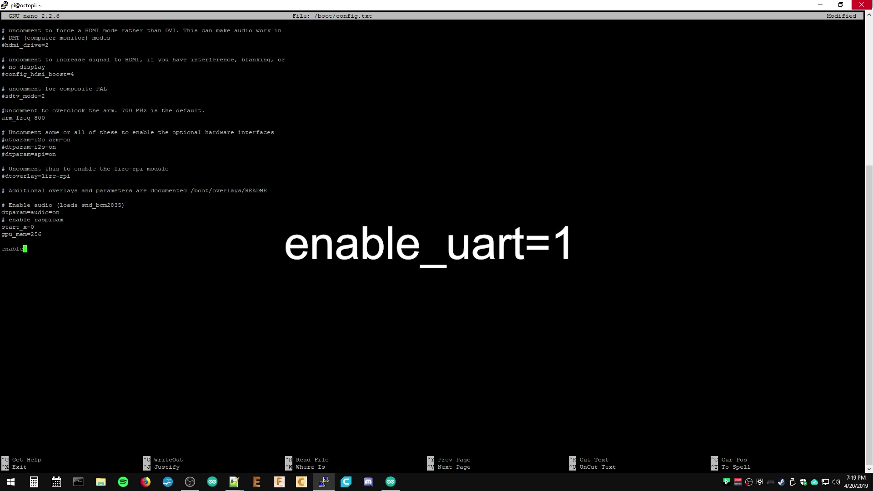
type("_uart=1")
key("Return")
type("dtoverlay")
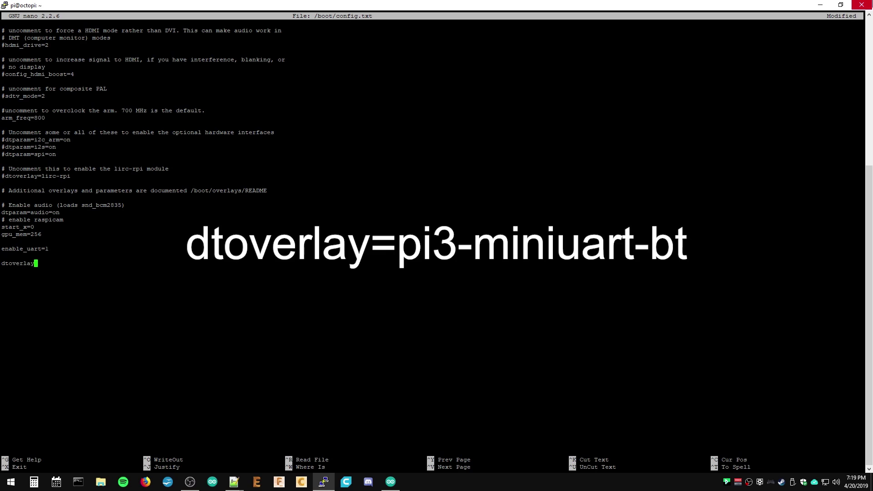
type("=pi3-miniuart-bt")
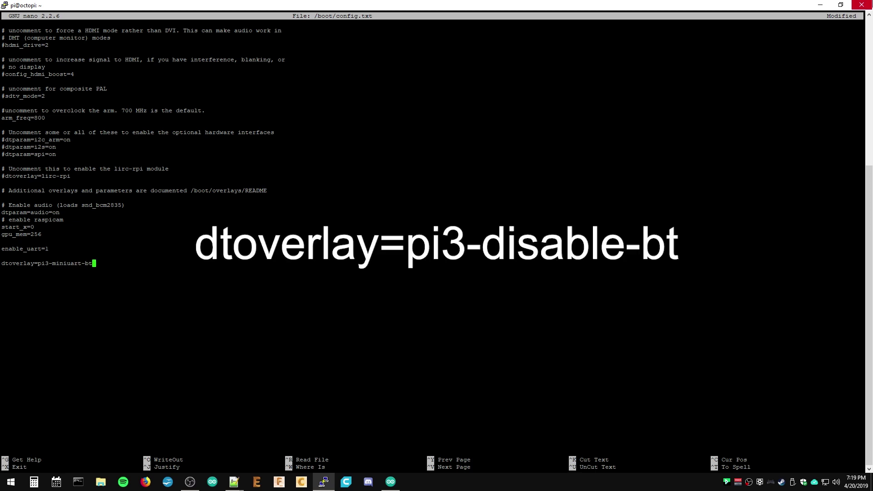
key("ctrl+k")
type("dtoverlay=pi3-disable-bt")
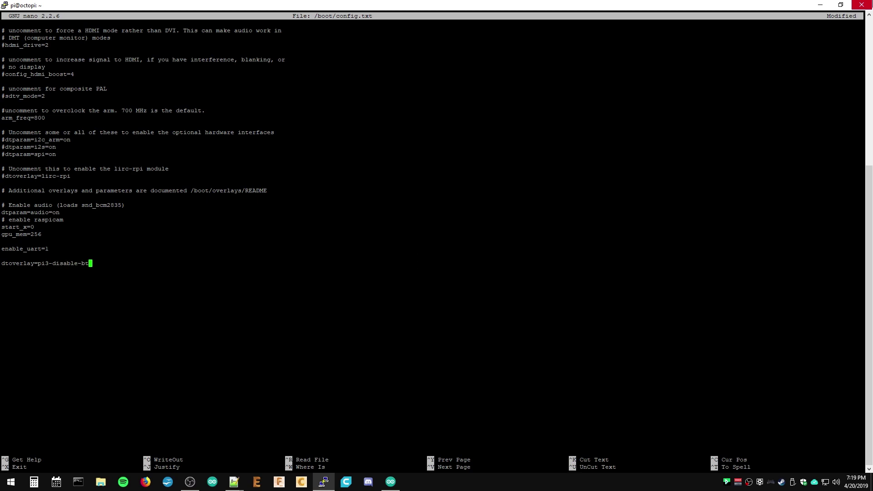
key("Return")
key("Return")
key("ctrl+x")
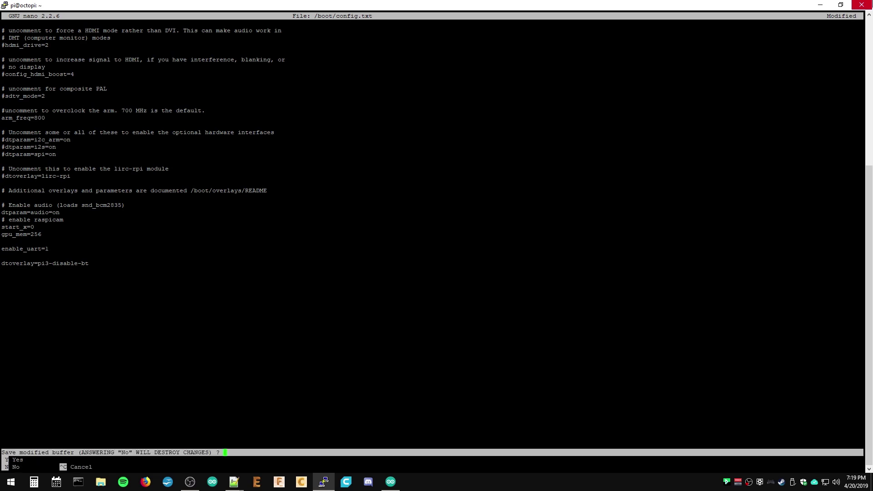
key("y")
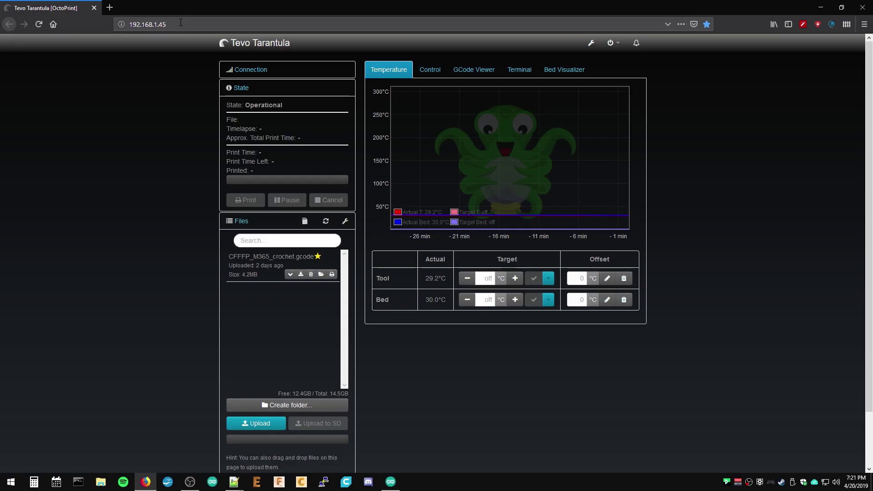
Step: Add /dev/ttyAMA0 to OctoPrint's additional serial ports and save the serial connection settings
left_click(592, 43)
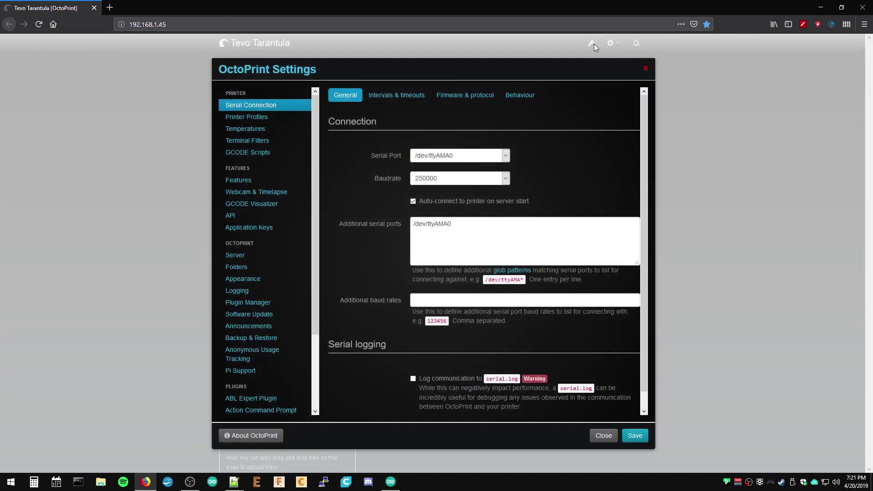
left_click_drag(462, 226, 407, 225)
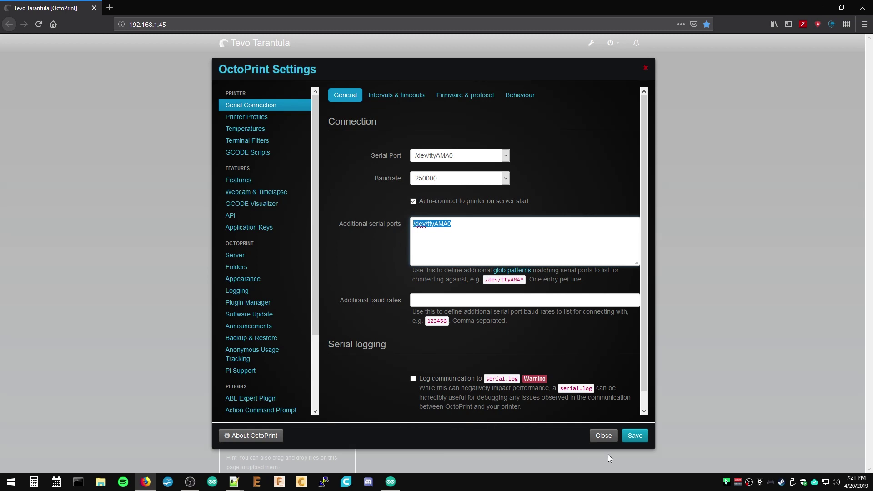
left_click(637, 436)
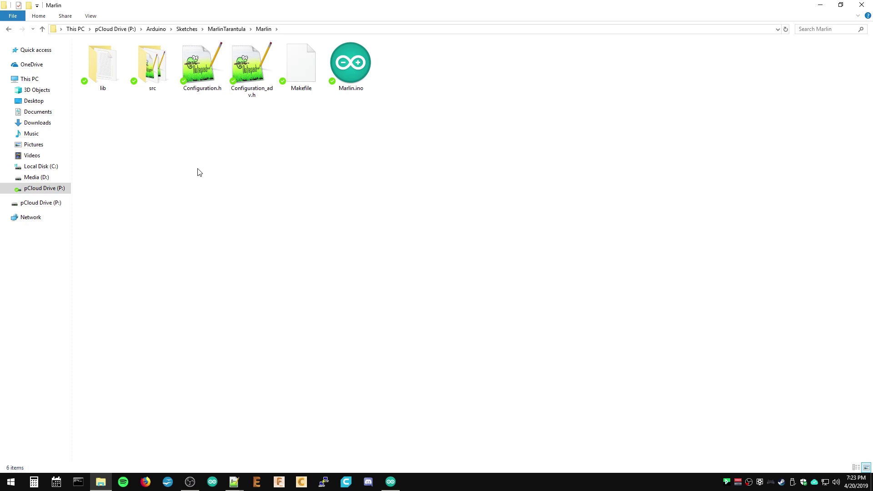
Step: Go into Marlin's src\pins folder and open pins_RAMPS.h in Notepad++
double_click(152, 64)
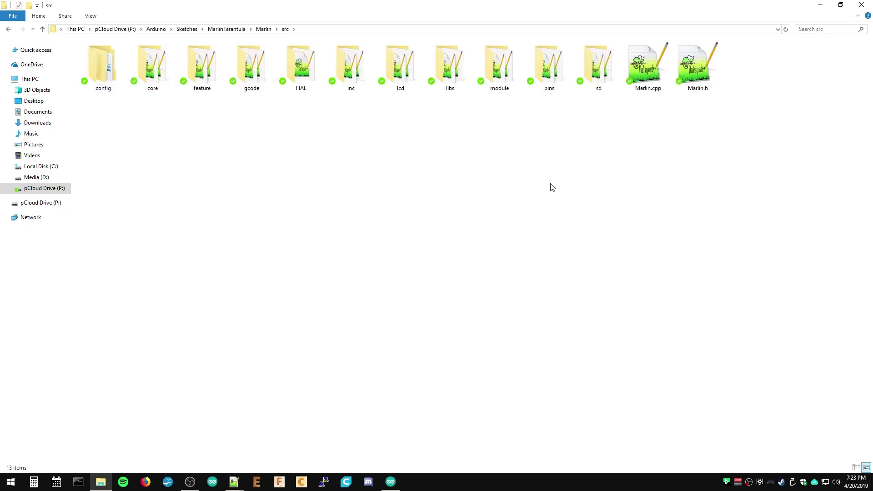
double_click(550, 66)
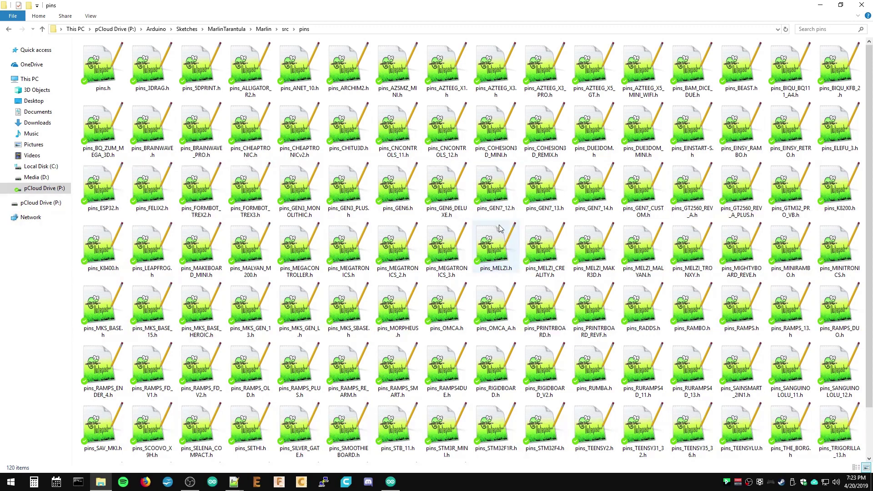
scroll(591, 241, "down", 1)
double_click(738, 256)
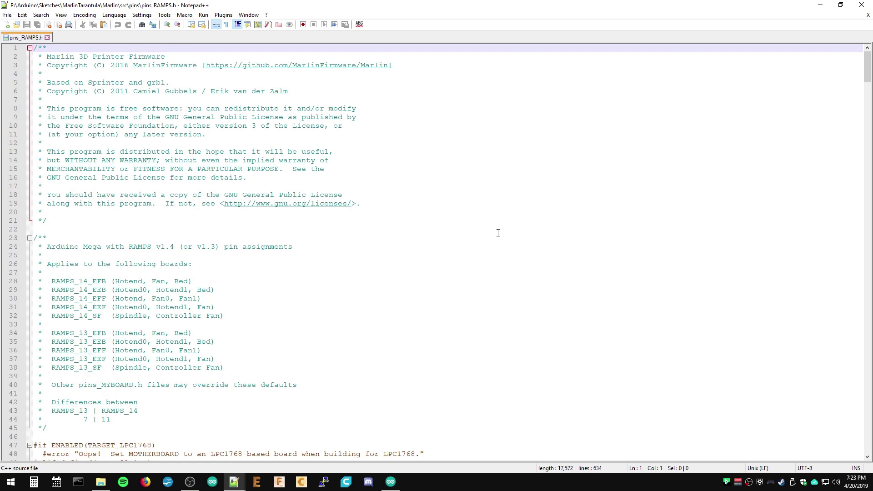
Step: Select the limit switch pin definitions on lines 80-87, then switch to Configuration.h in the Arduino IDE
scroll(498, 233, "down", 15)
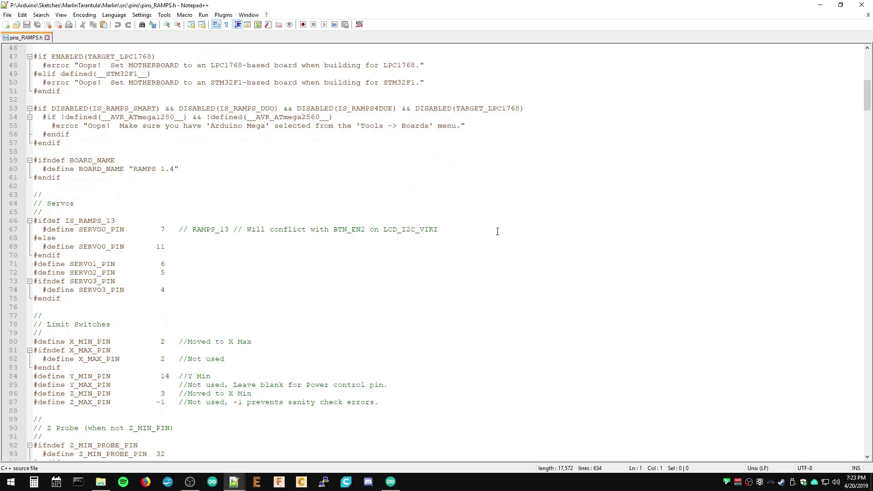
scroll(497, 231, "down", 9)
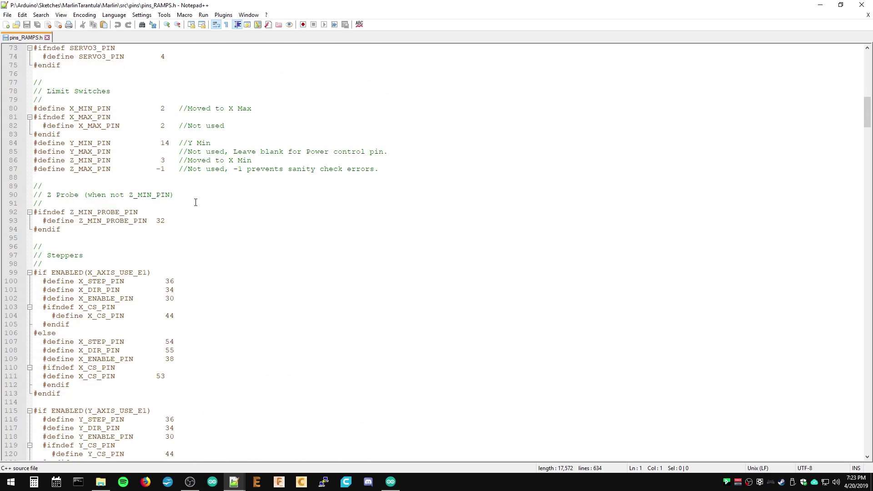
left_click_drag(392, 166, 40, 100)
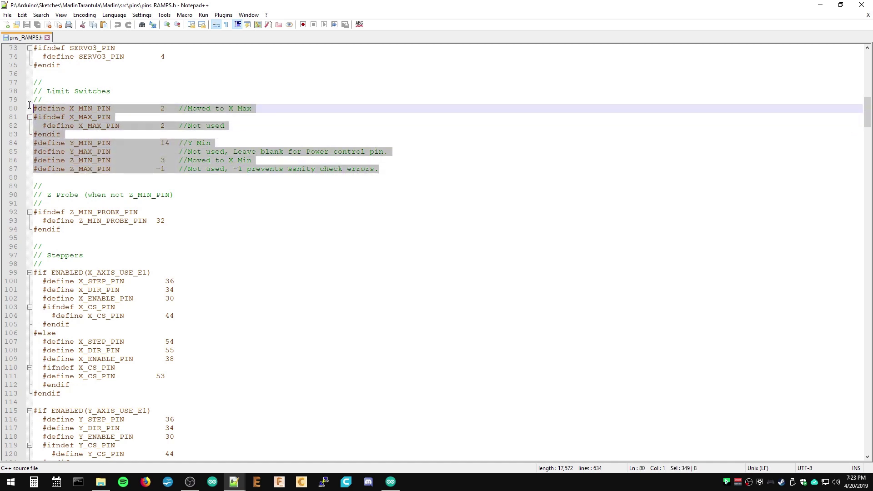
left_click_drag(34, 108, 26, 110)
key("alt+Tab")
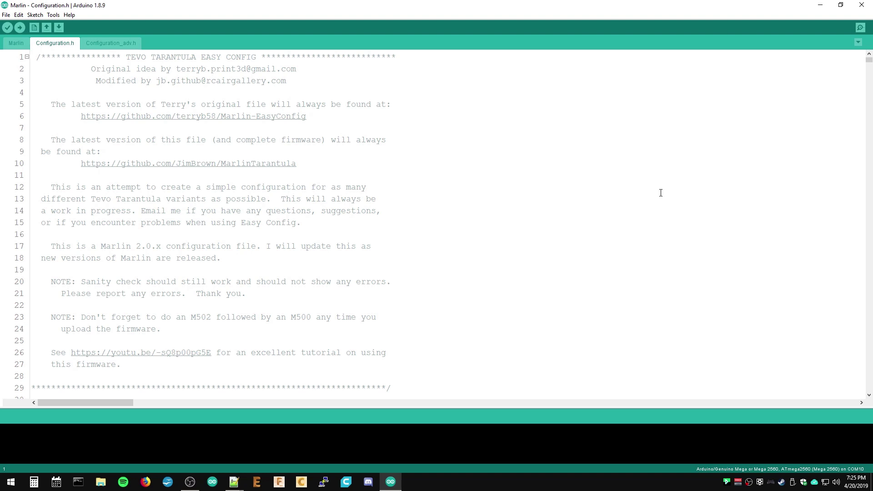
Step: Find the SERIAL_PORT setting in Configuration.h and select its line to confirm it is 1
key("ctrl+f")
type("serial")
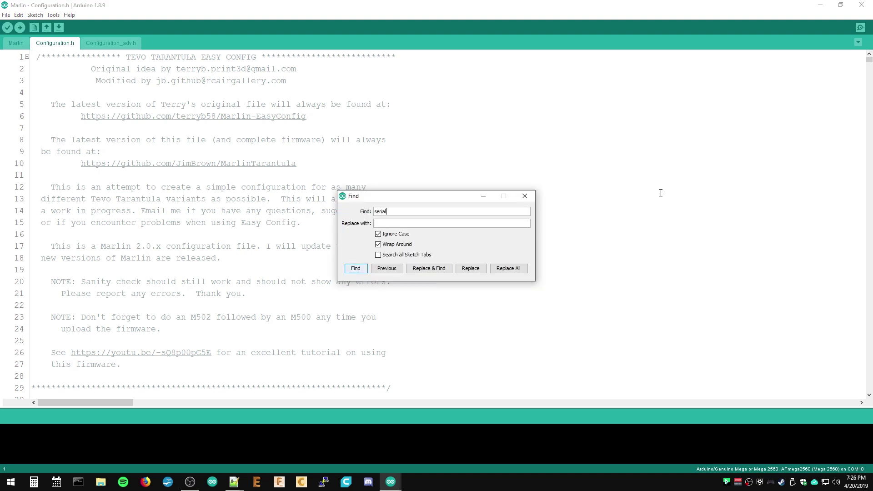
type("_port")
key("Return")
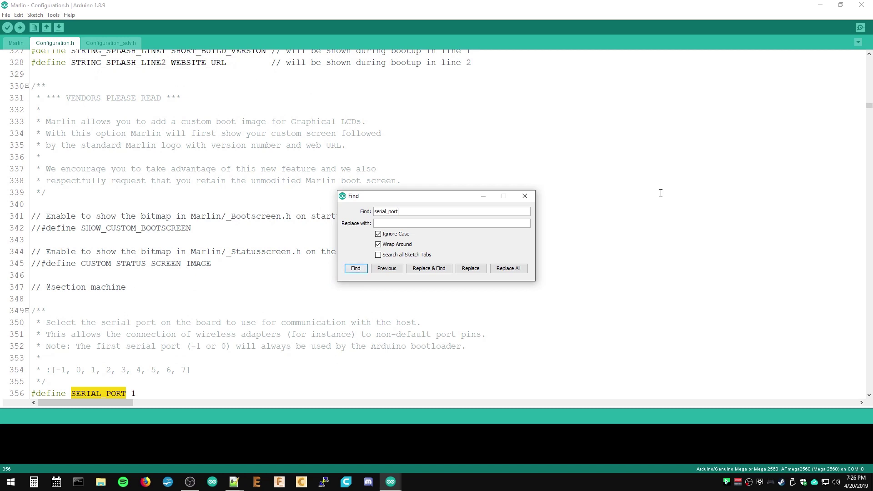
left_click(523, 195)
scroll(500, 307, "down", 2)
key("End")
key("shift+Home")
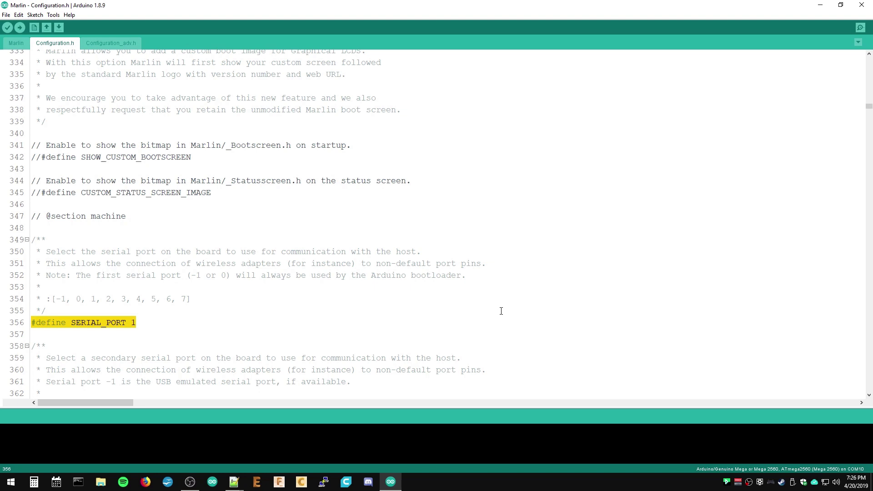
Step: Find ENDSTOPPULLUPS and review the endstop plug and pullup lines 800-822
key("ctrl+f")
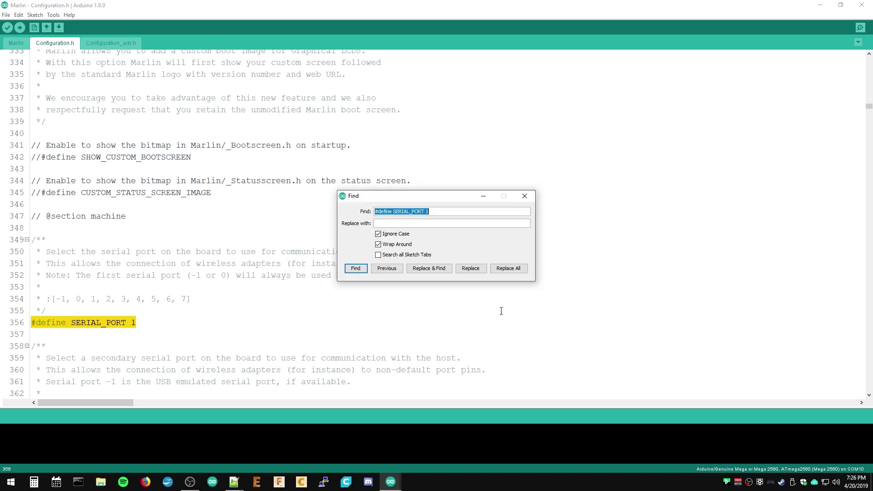
type("endsto")
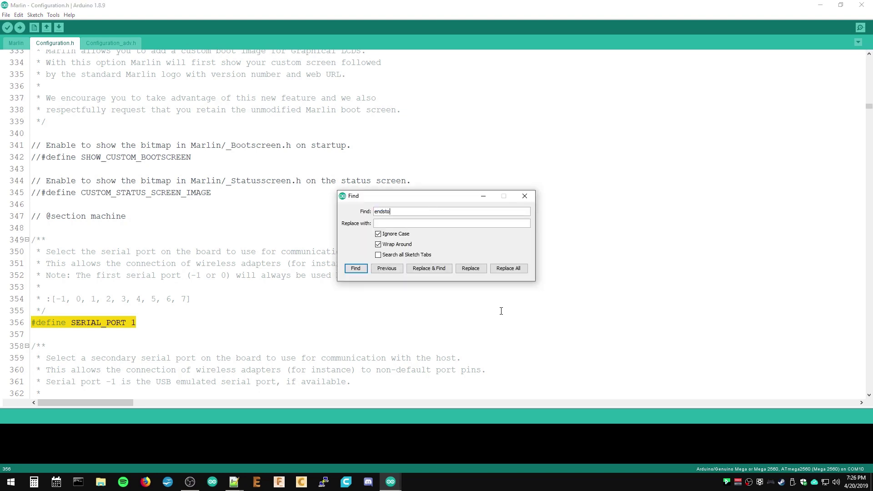
type("ppullups")
key("Return")
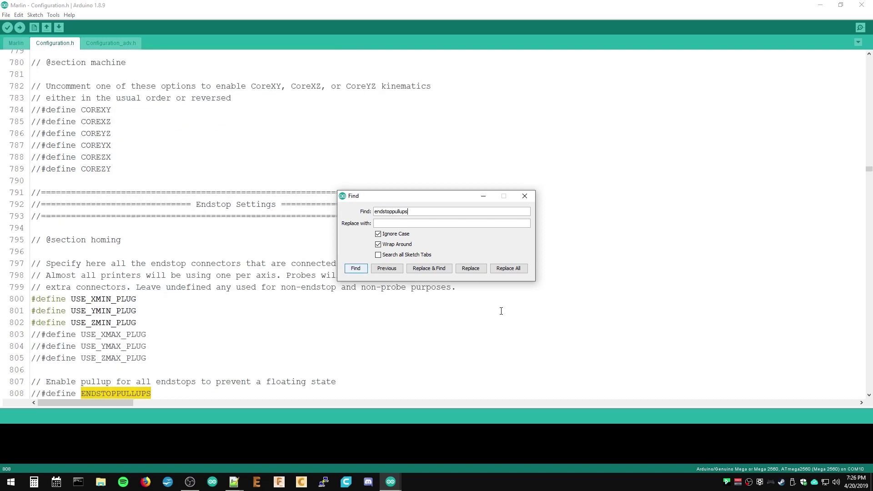
scroll(503, 306, "down", 6)
left_click_drag(31, 86, 156, 150)
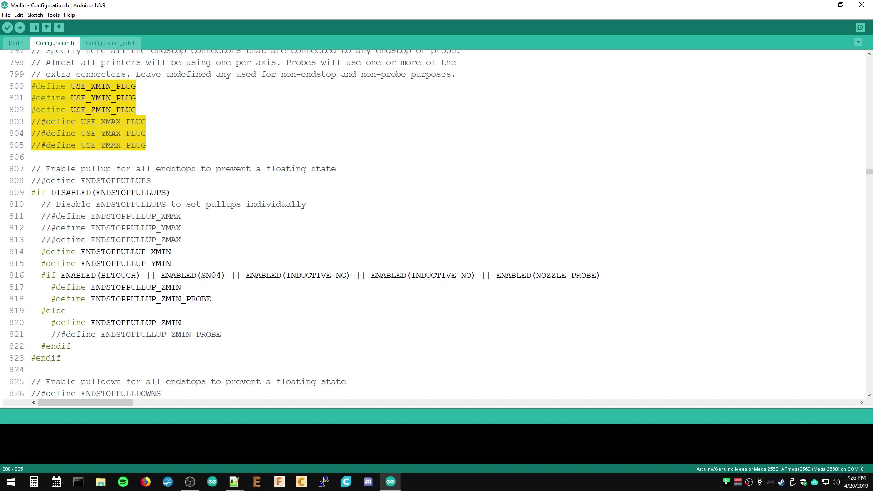
left_click_drag(32, 181, 177, 177)
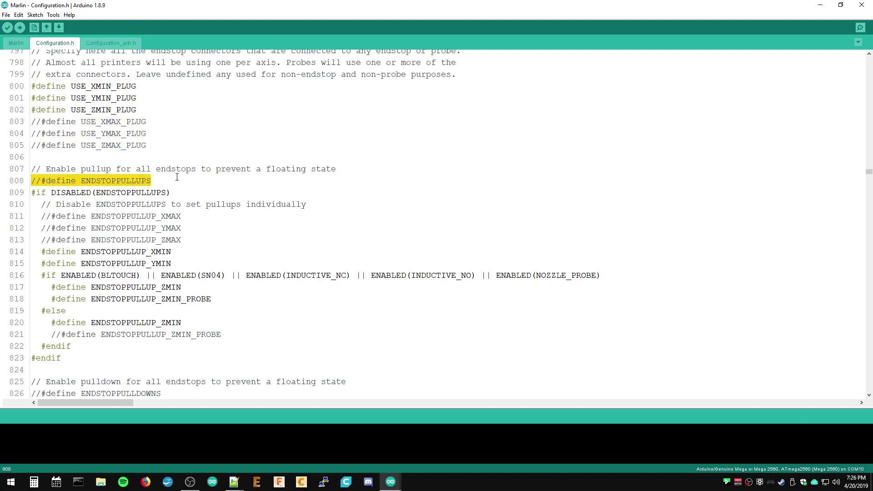
left_click_drag(182, 239, 31, 217)
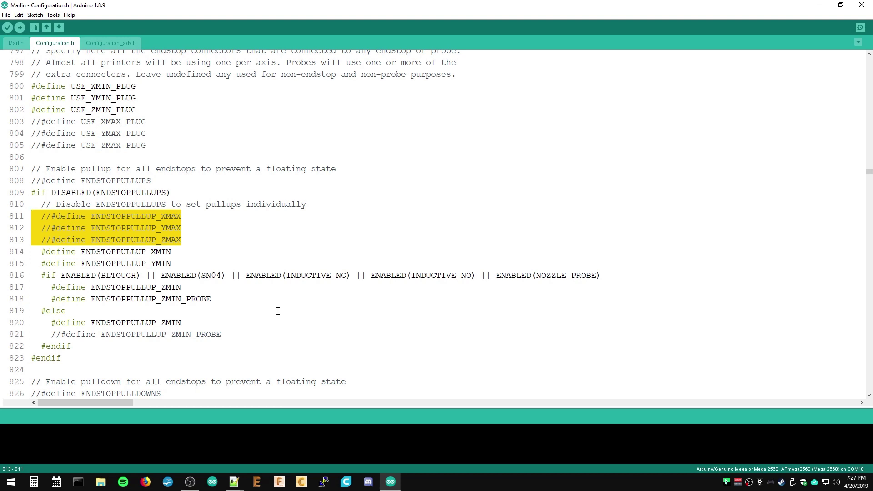
left_click(437, 340)
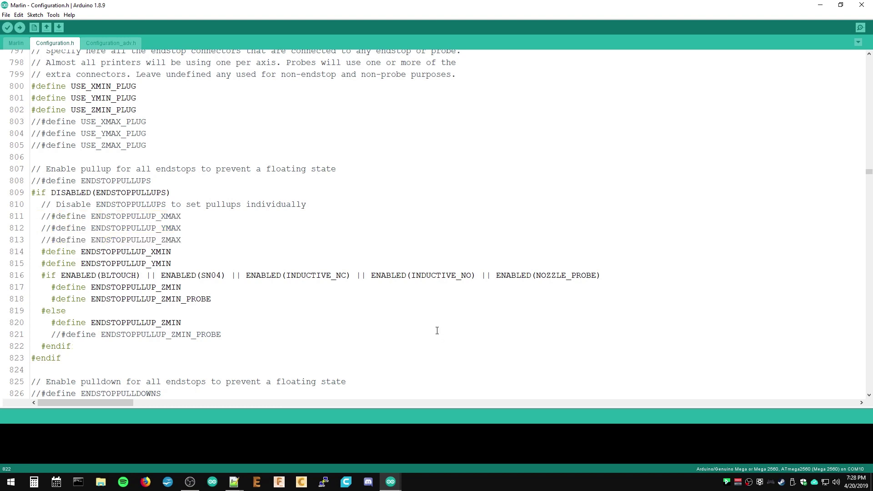